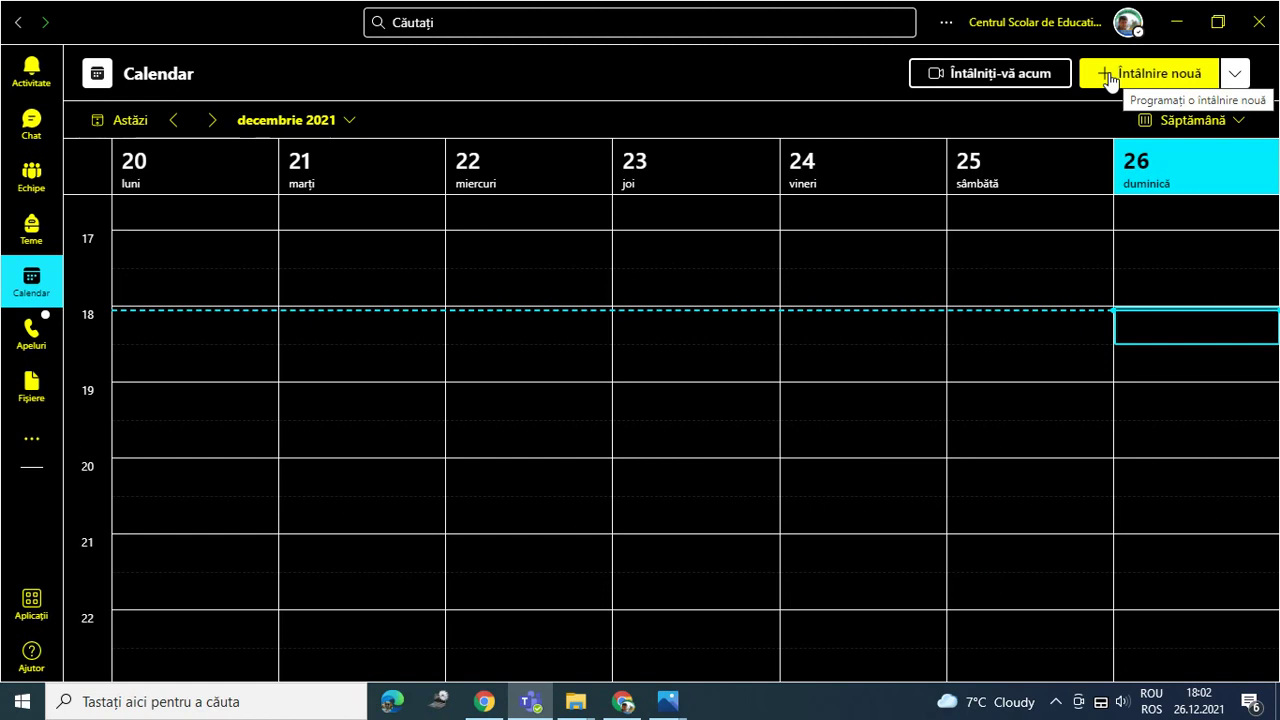
Create a new calendar meeting titled "Istorie"
click(1108, 78)
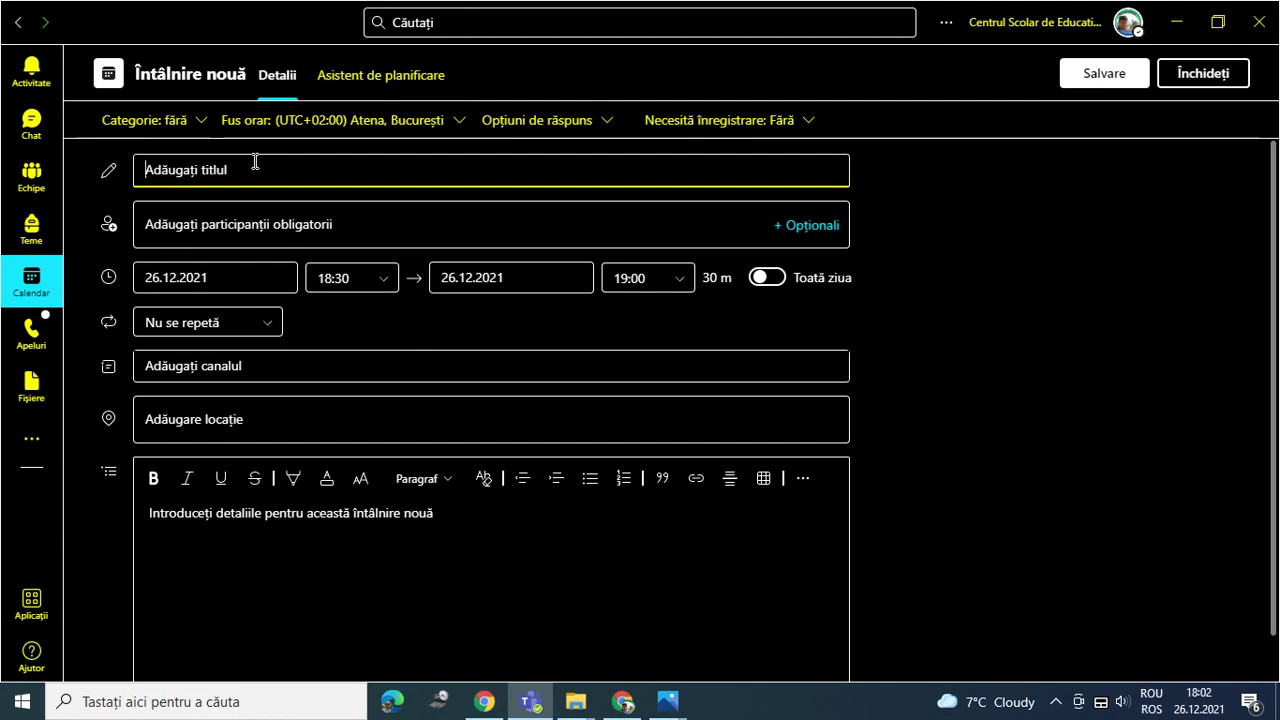
text(Istorie)
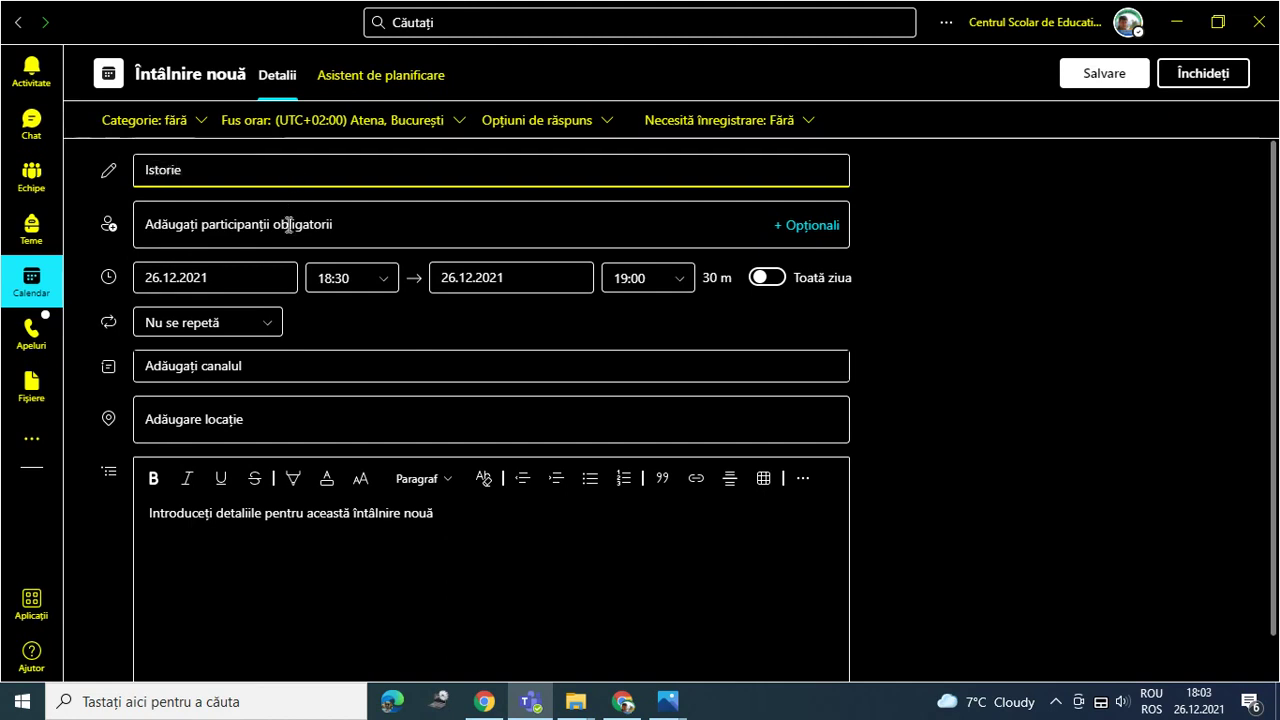
click(348, 224)
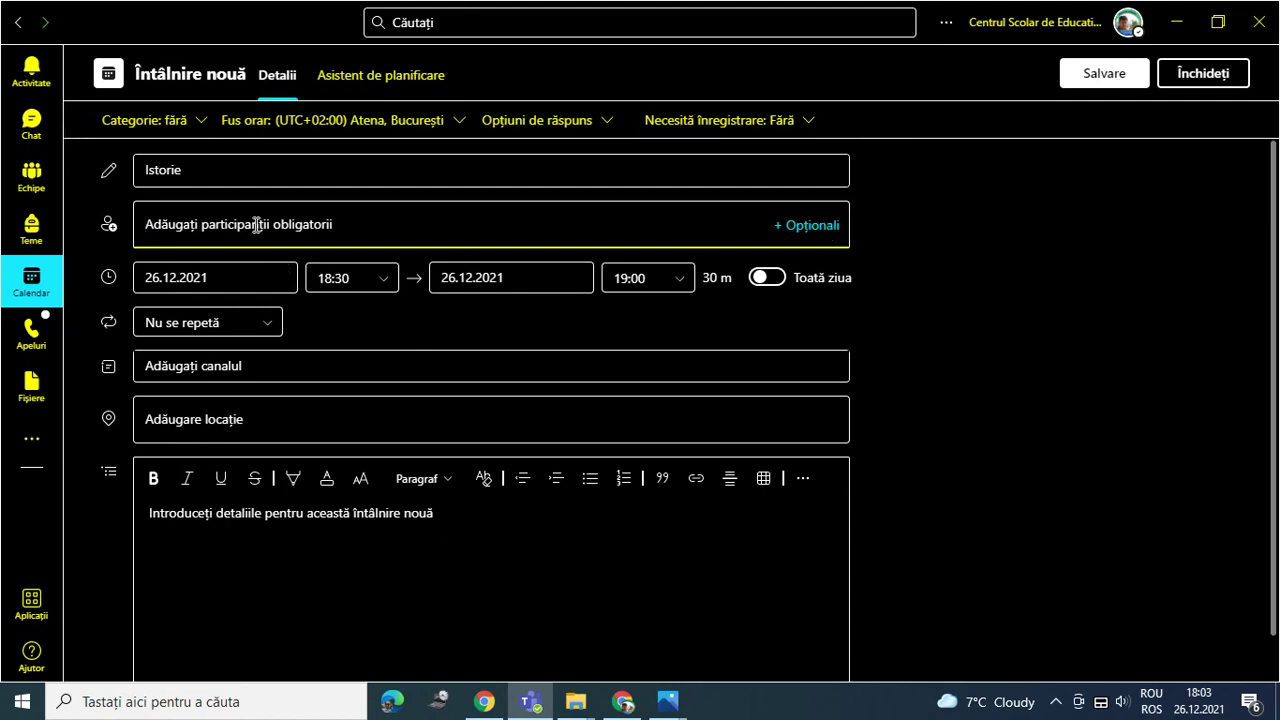
Schedule the meeting for 03.01.2022 from 11:00 to 12:00
click(219, 278)
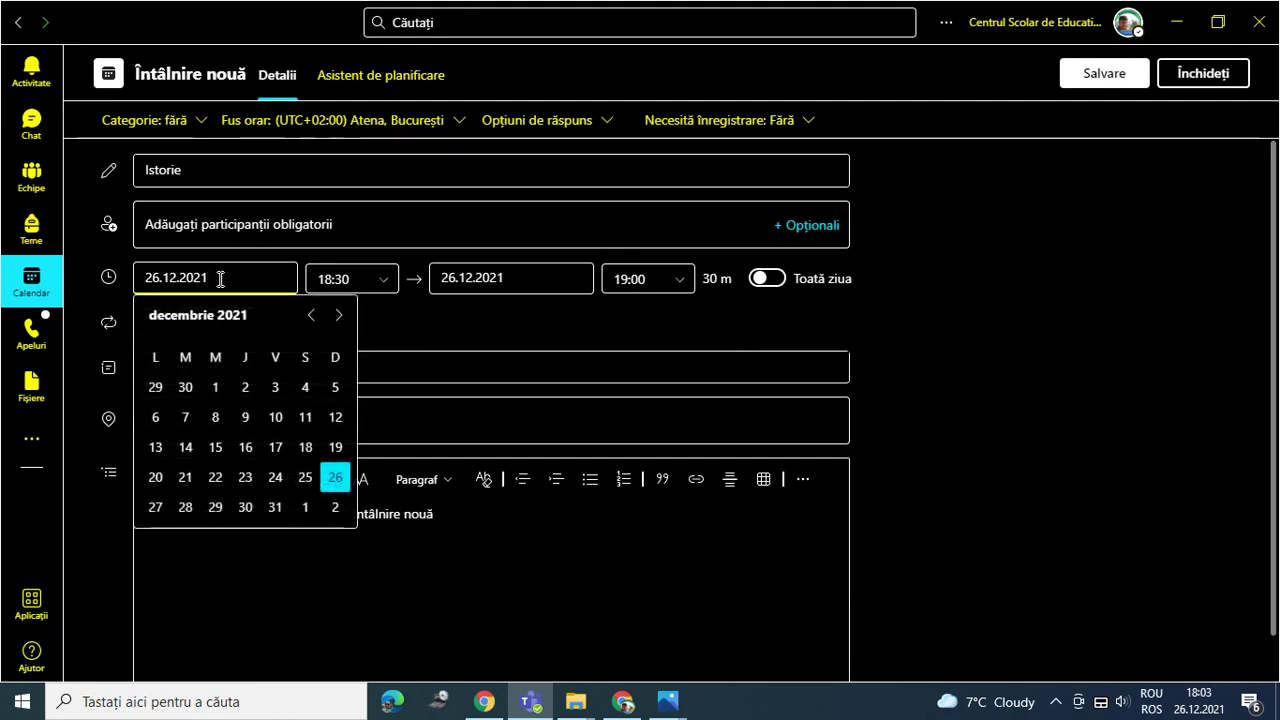
click(339, 316)
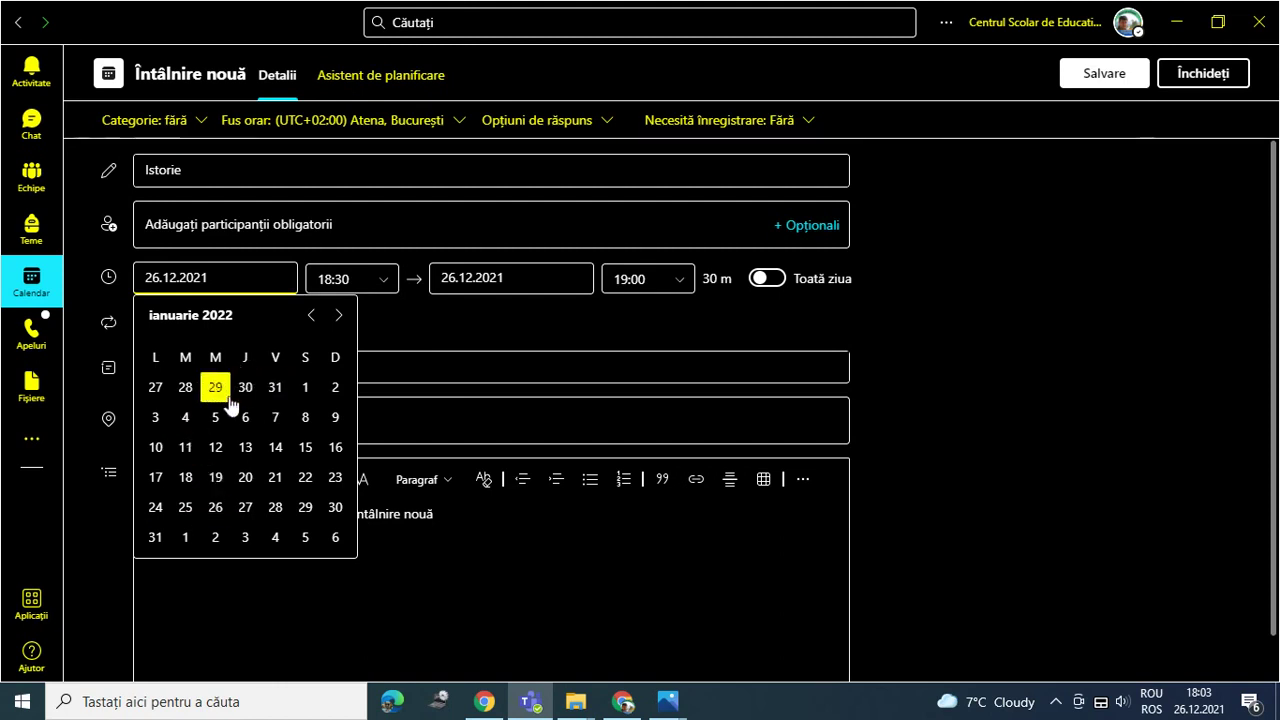
click(155, 417)
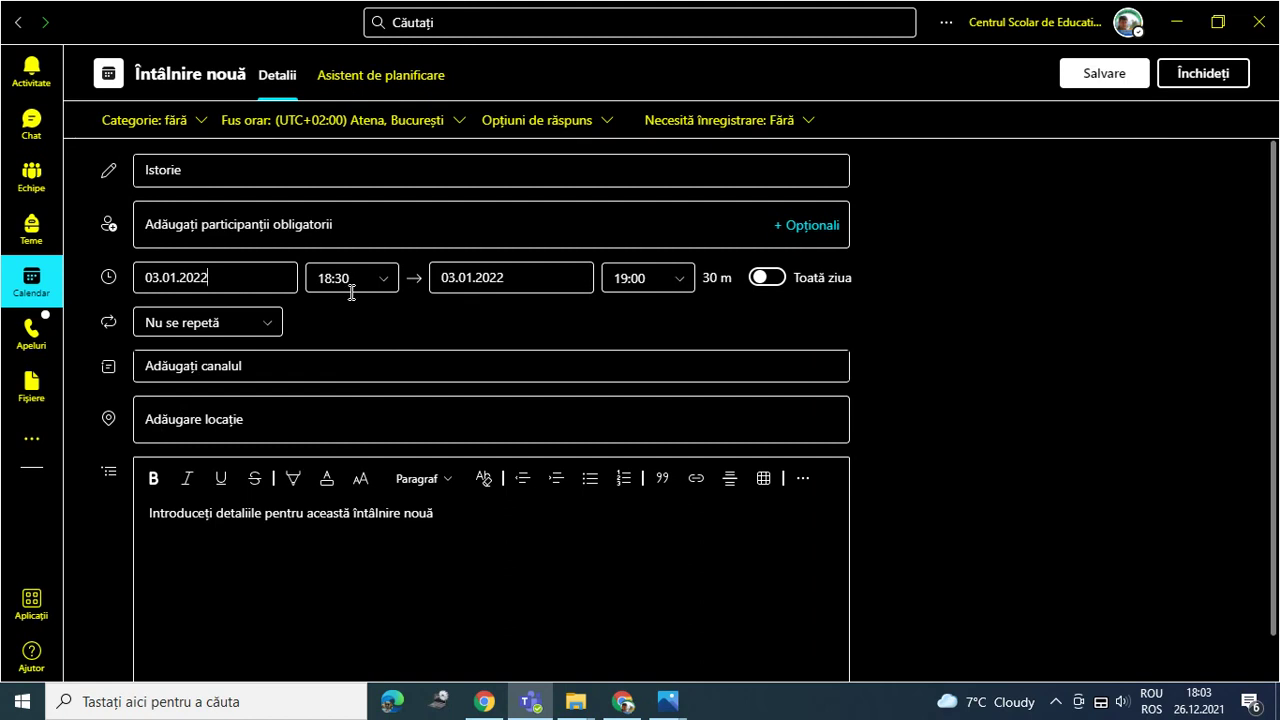
click(385, 284)
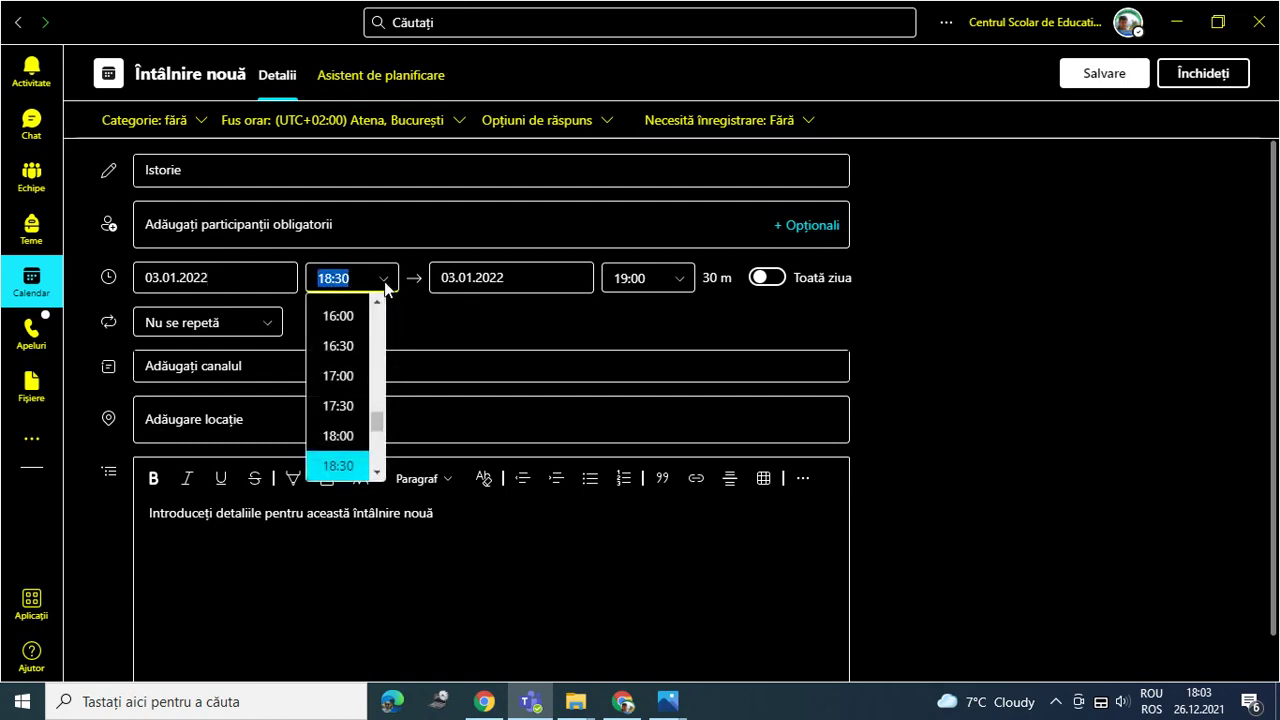
scroll(350, 352, up, 2)
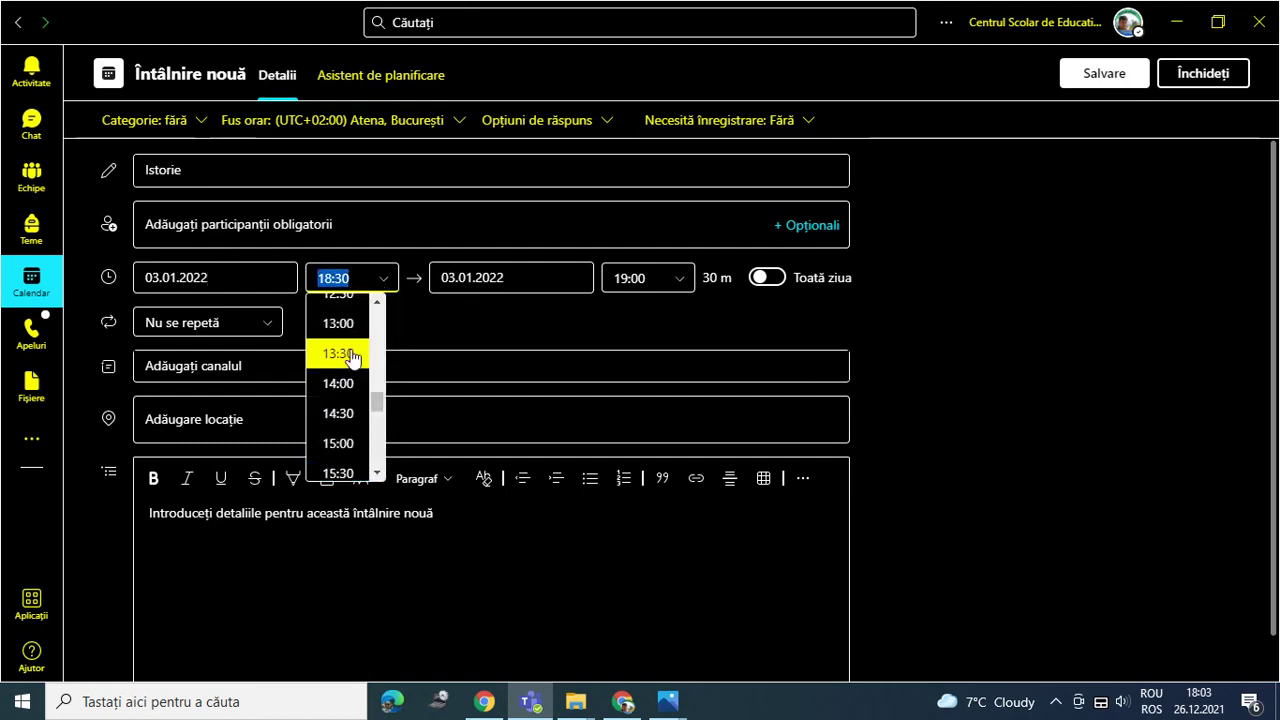
scroll(352, 358, up, 2)
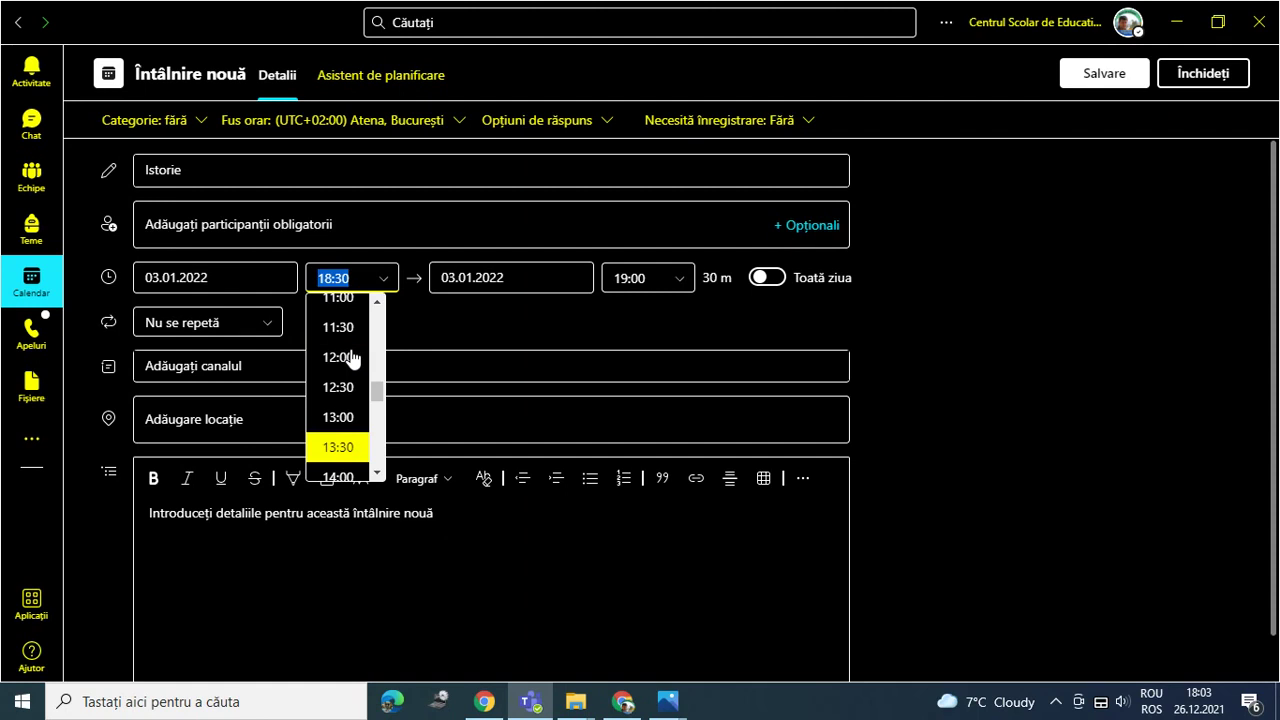
click(342, 297)
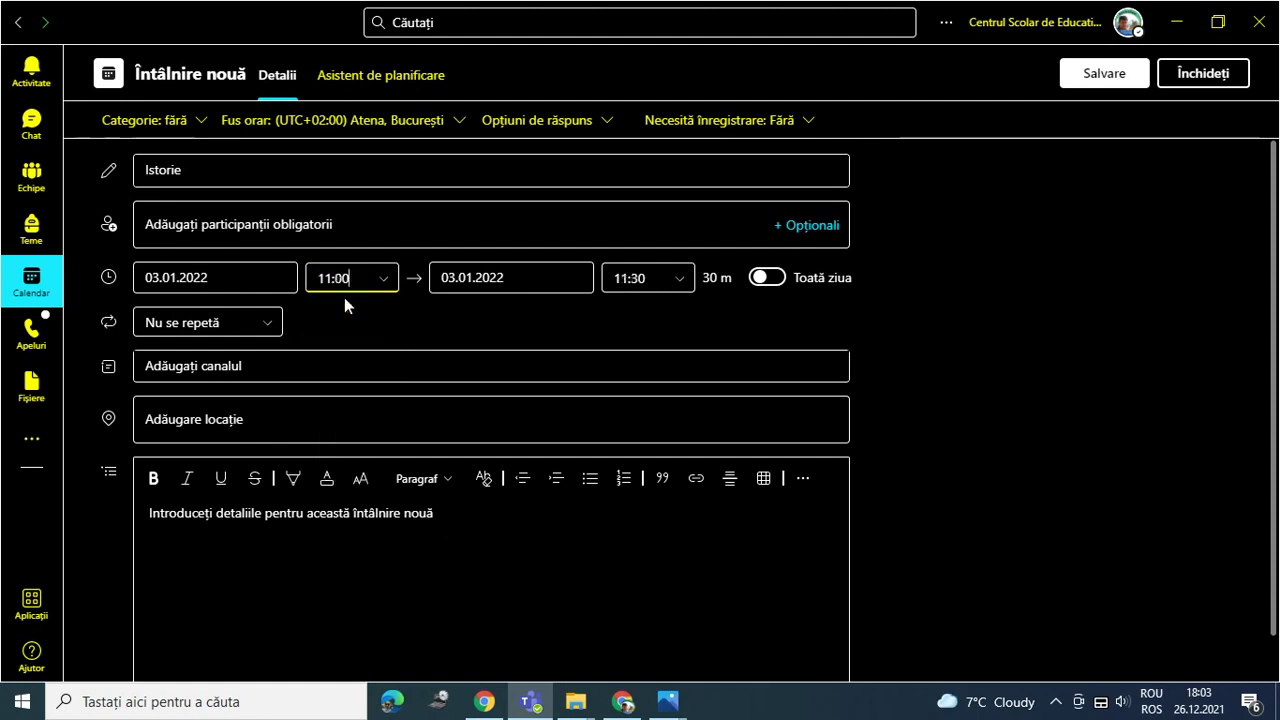
click(679, 285)
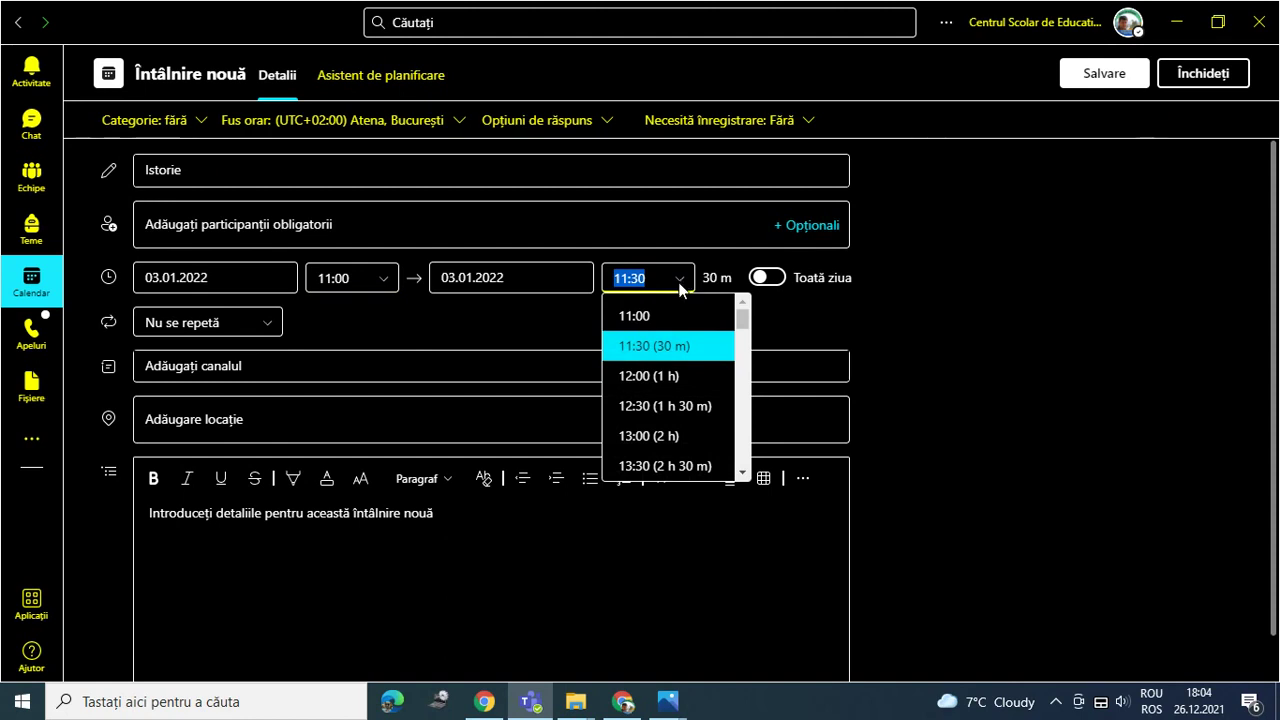
click(660, 376)
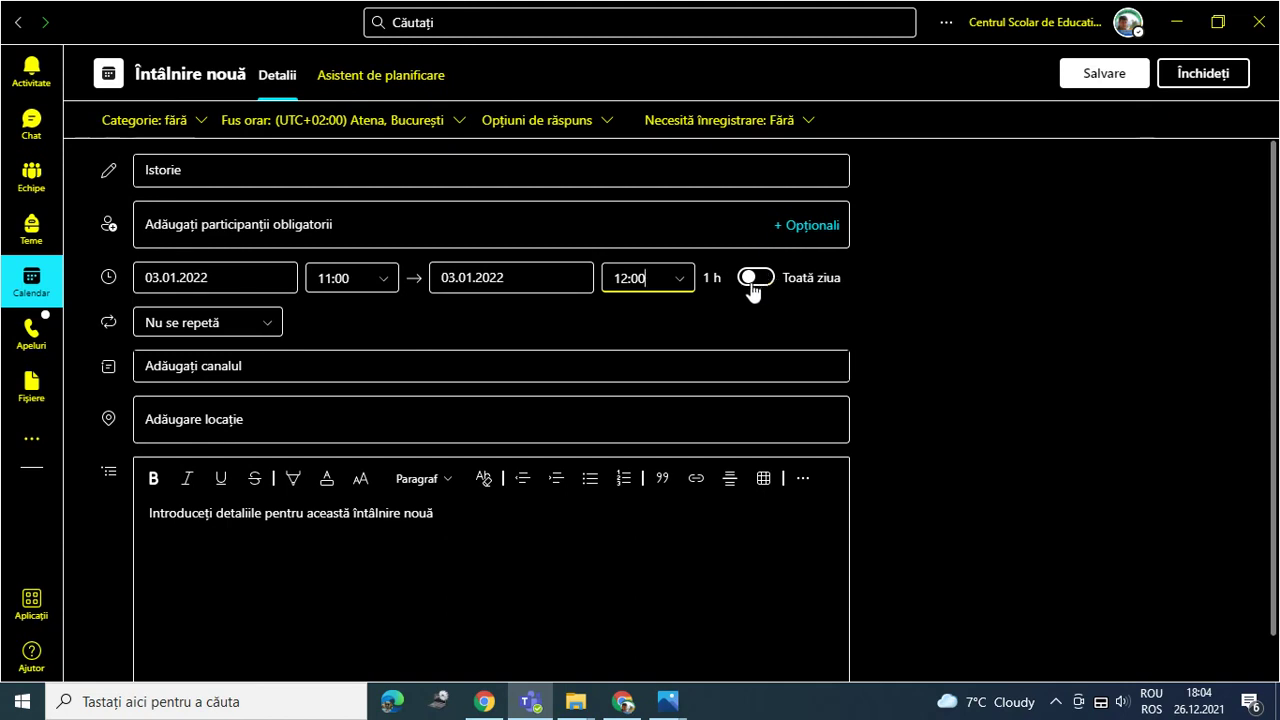
Check the meeting's repeat options and add the General channel of the Elevii CȘEI CARANSEBEȘ team
click(262, 328)
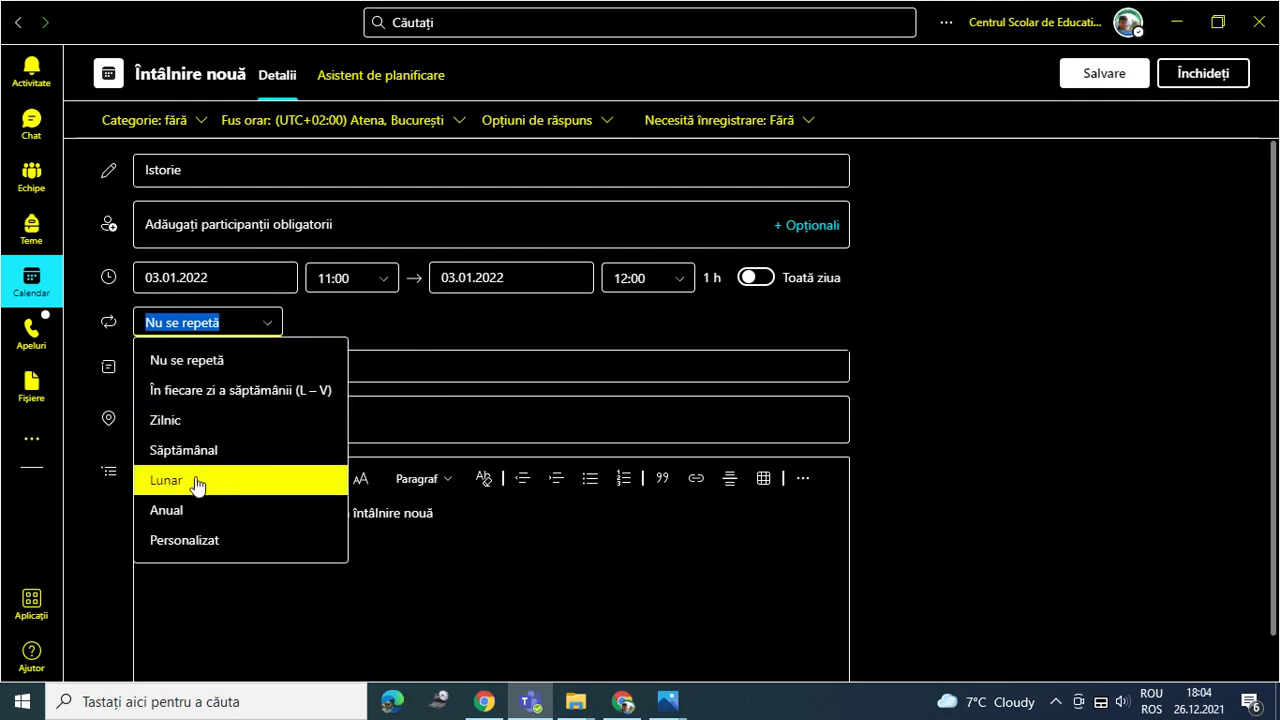
click(369, 321)
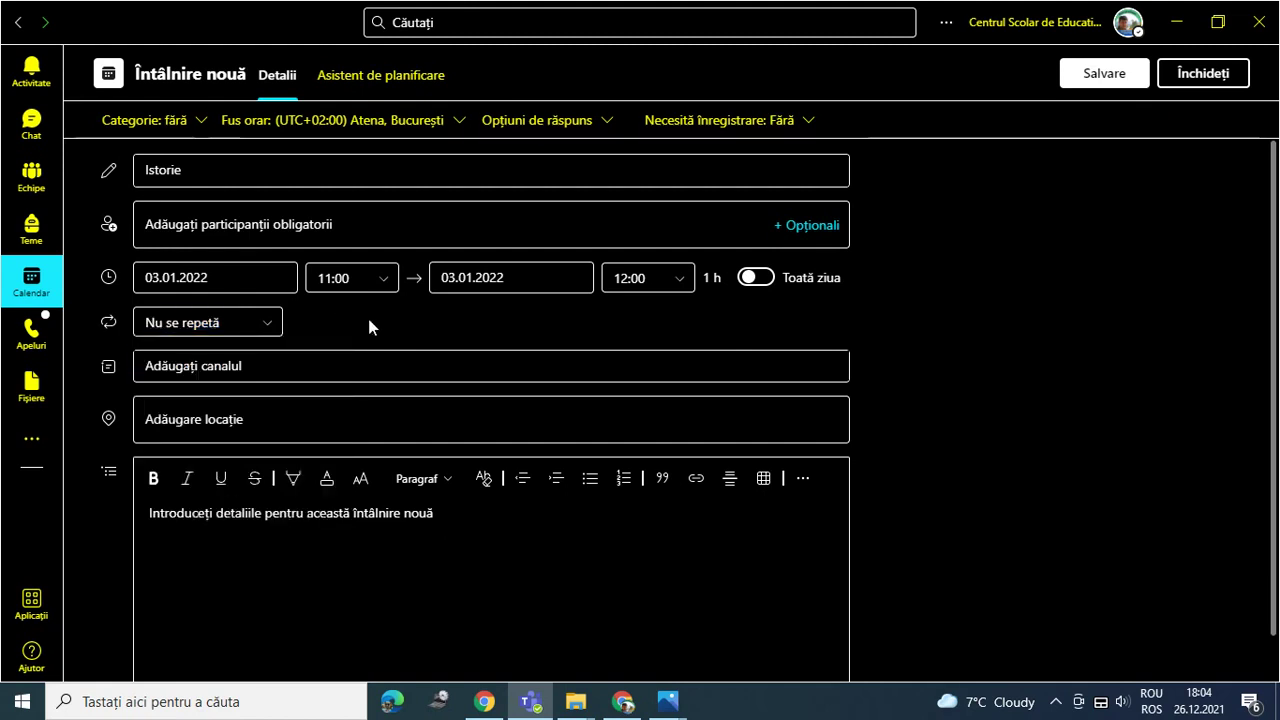
click(247, 366)
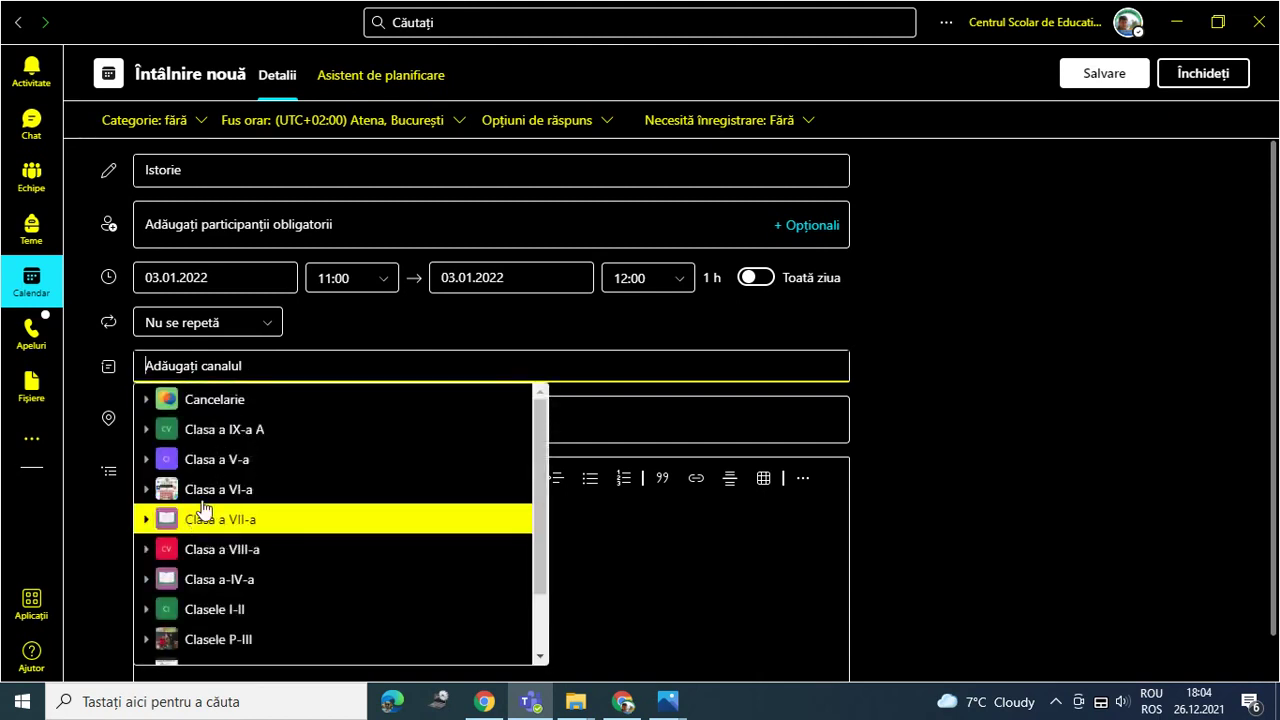
scroll(240, 489, down, 2)
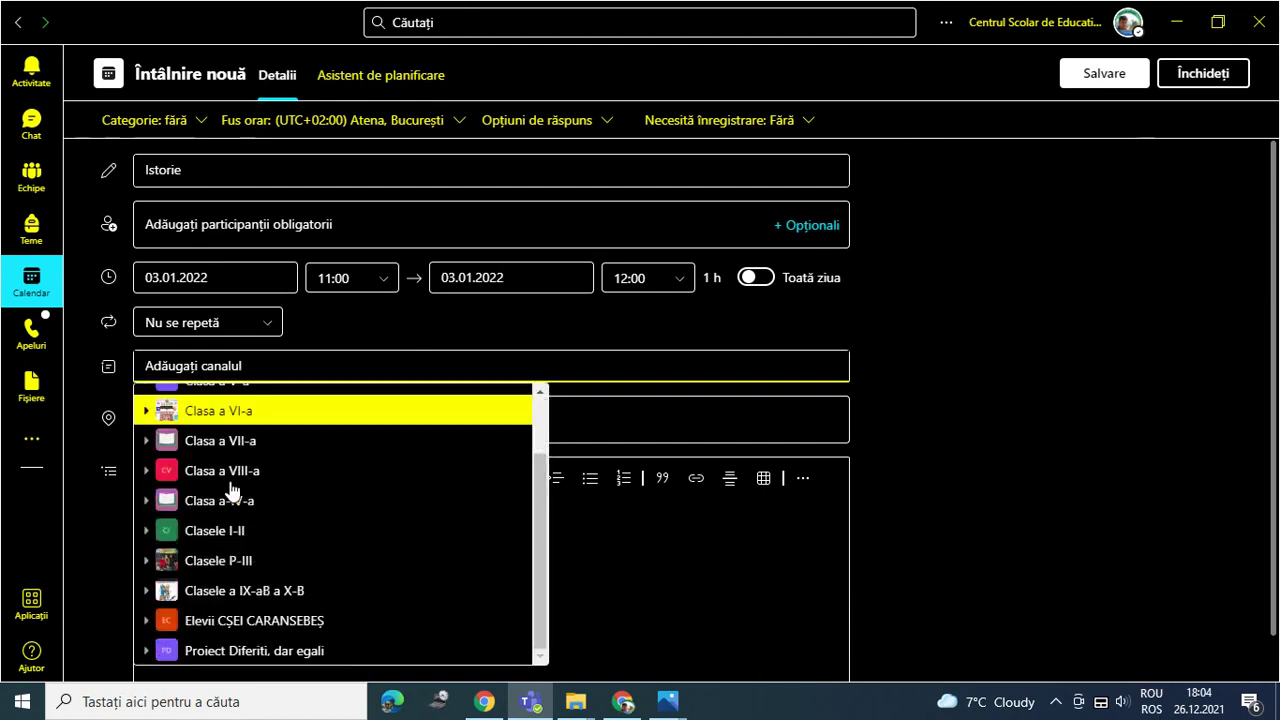
click(251, 621)
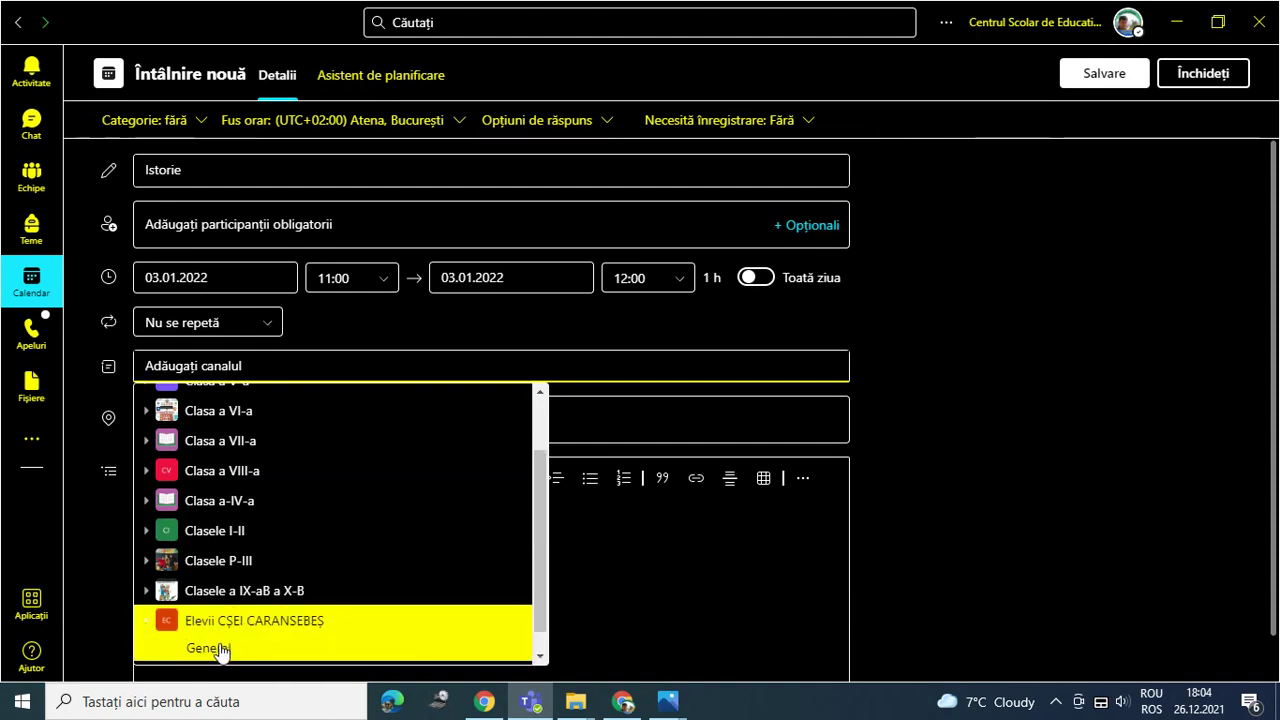
click(219, 648)
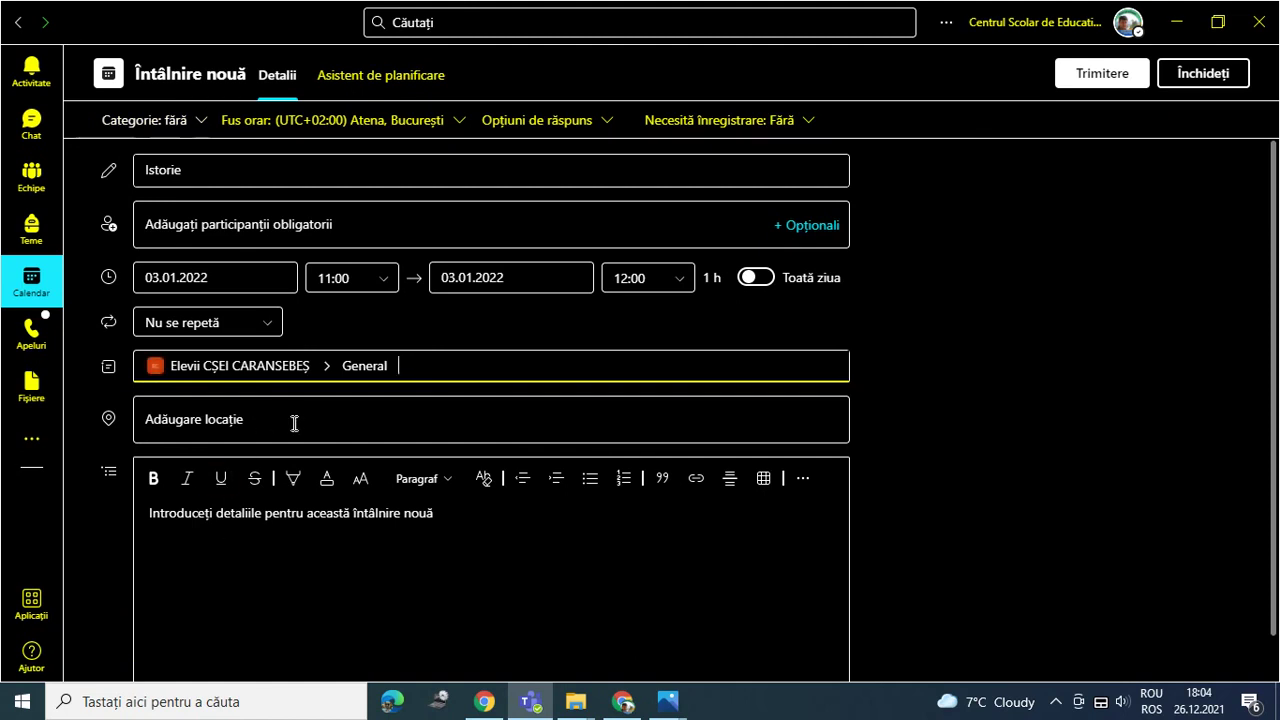
Enter "Vom discuta despre Marea Unire" as the meeting details and send the invitation
scroll(417, 436, down, 1)
click(478, 476)
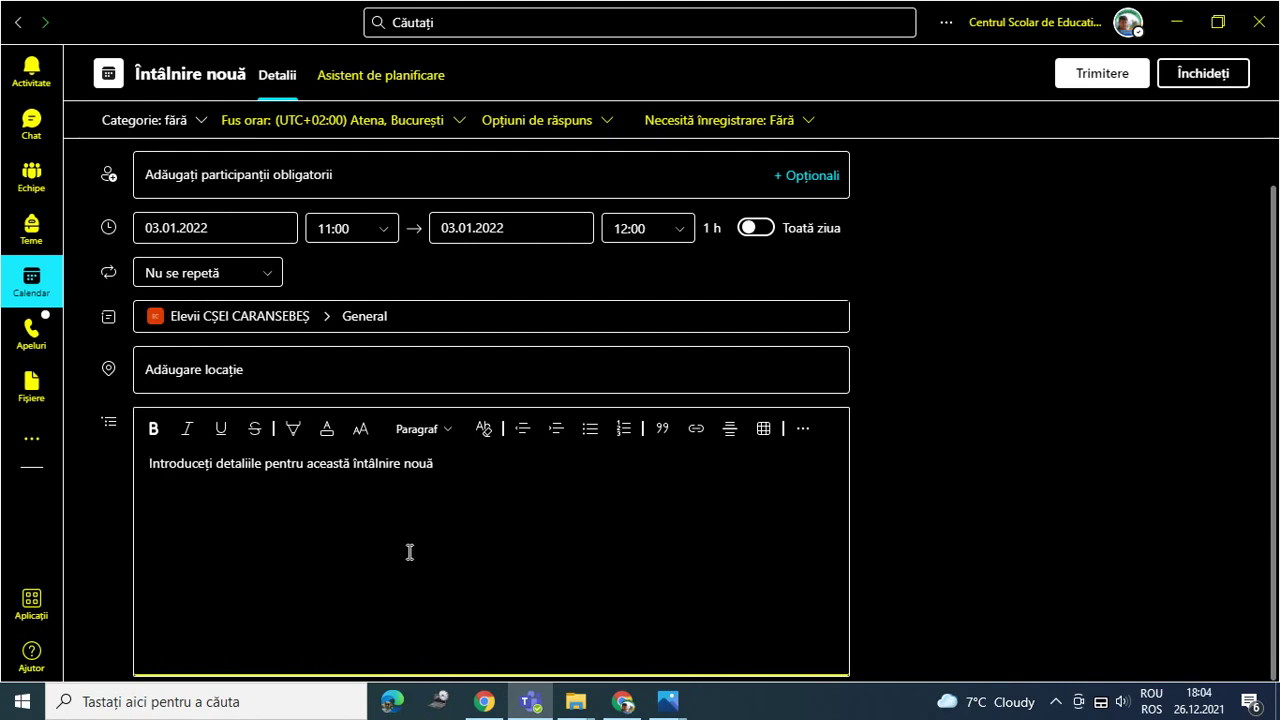
text(Vom )
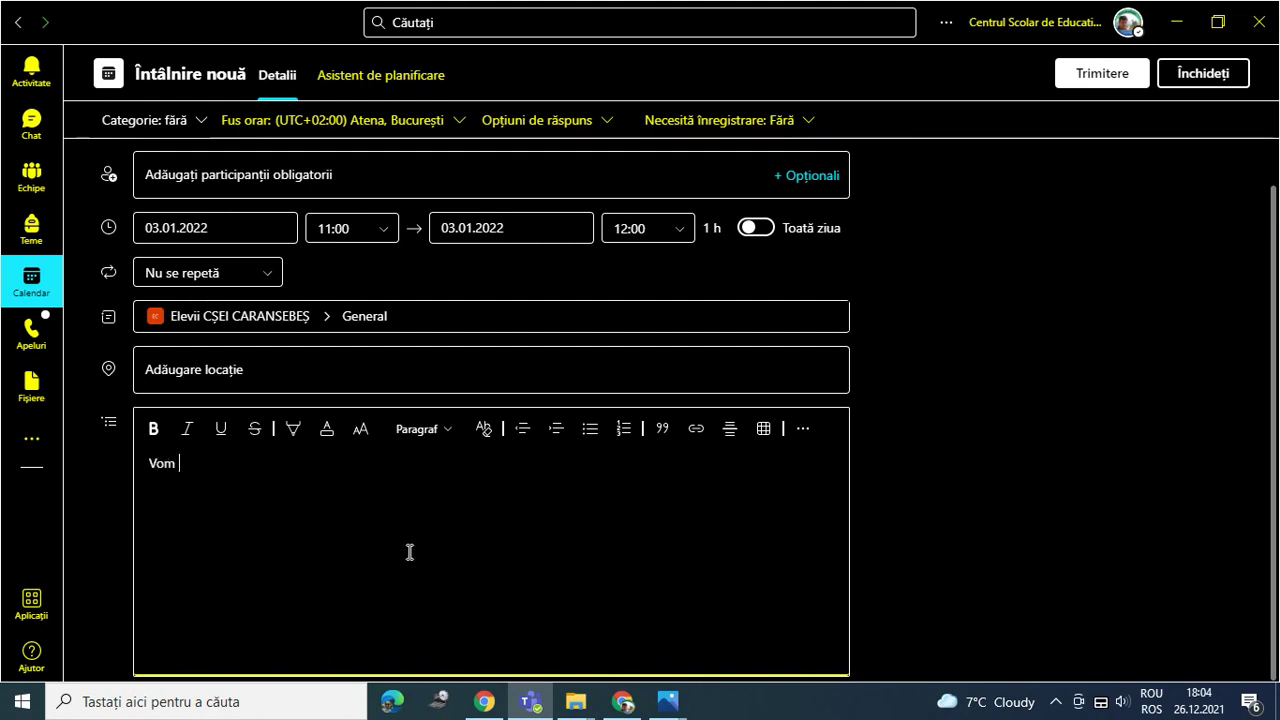
text(discuta despre Marea Unire)
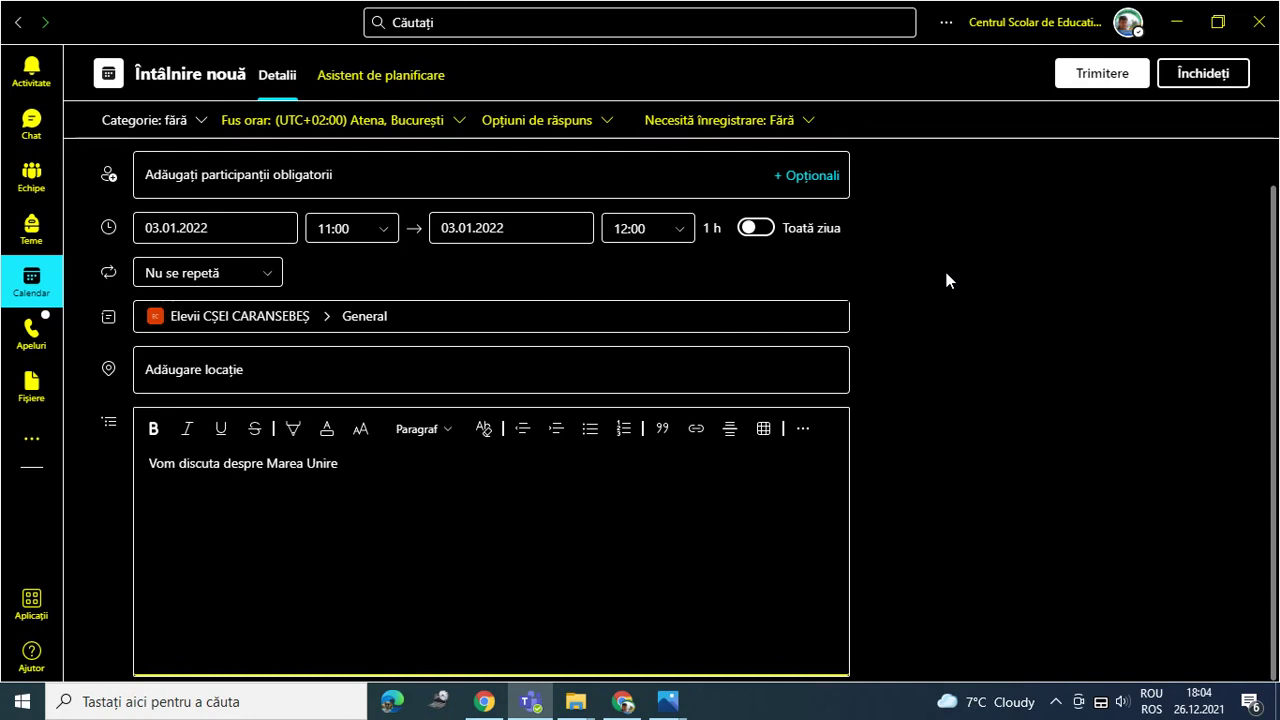
click(1086, 80)
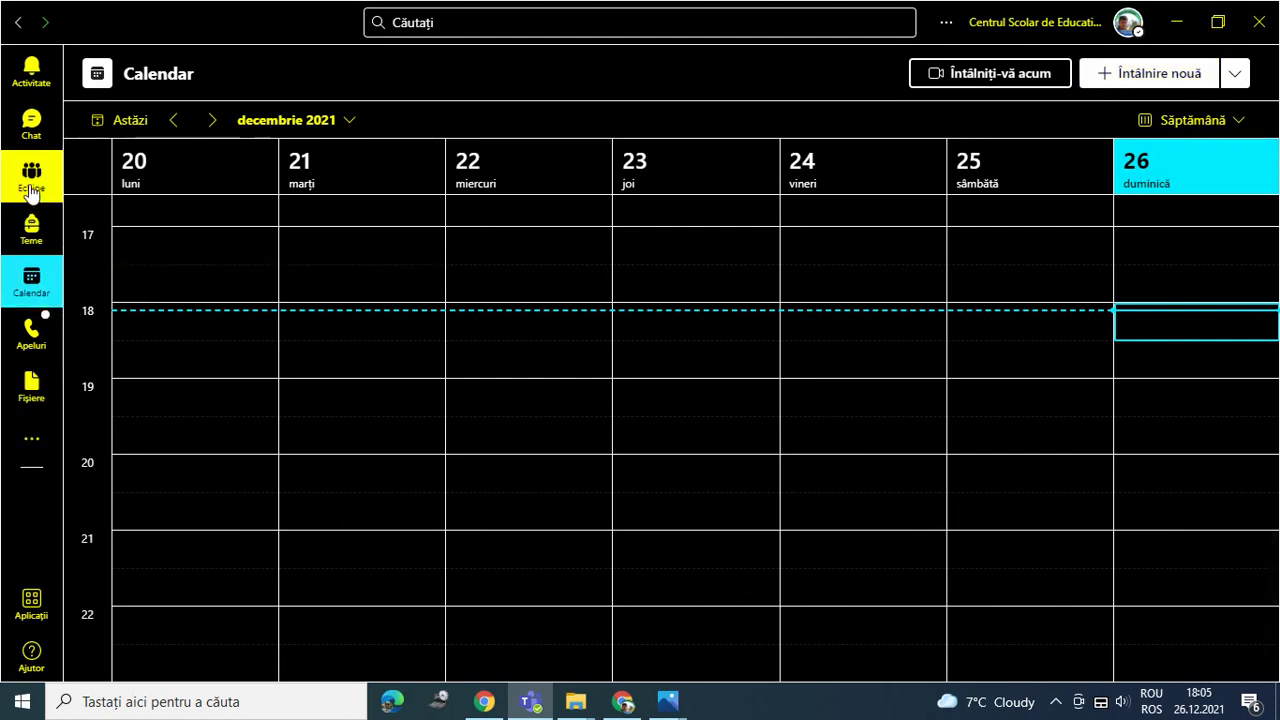
Open the Istorie meeting of 3 January 2022 from its post in the Elevii CȘEI CARANSEBEȘ team's General channel
click(32, 193)
scroll(1050, 392, down, 2)
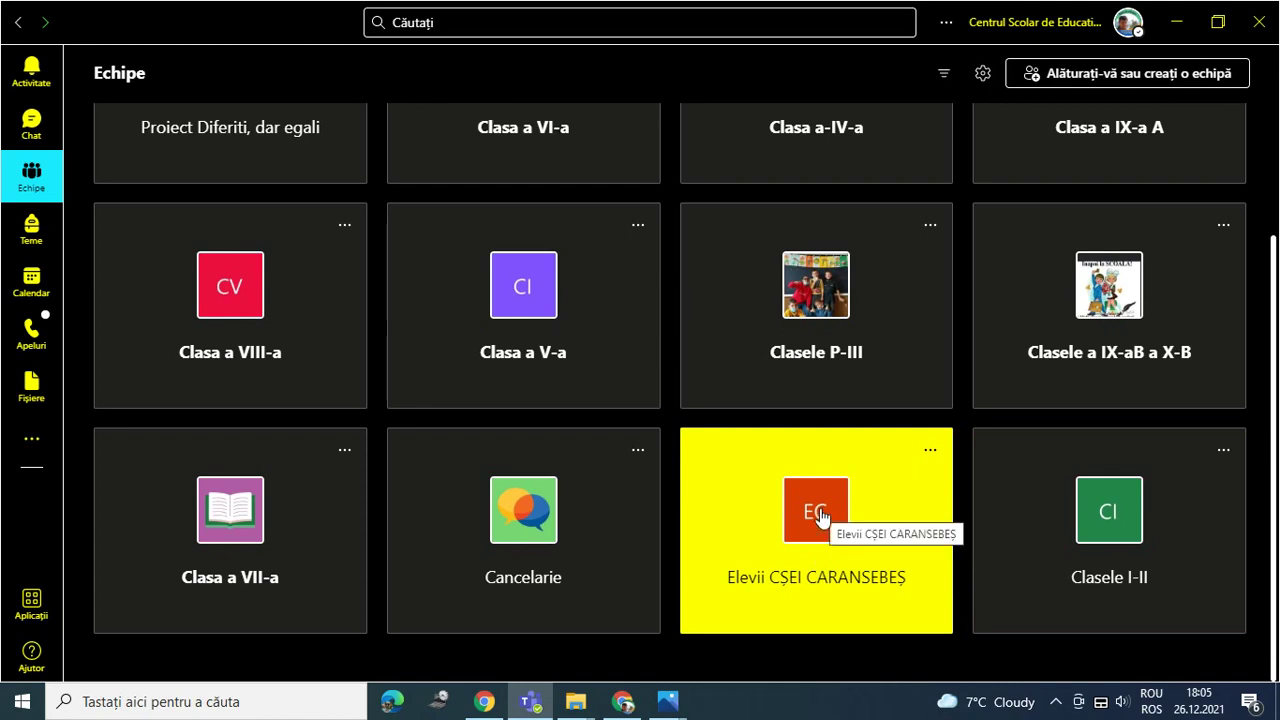
click(820, 513)
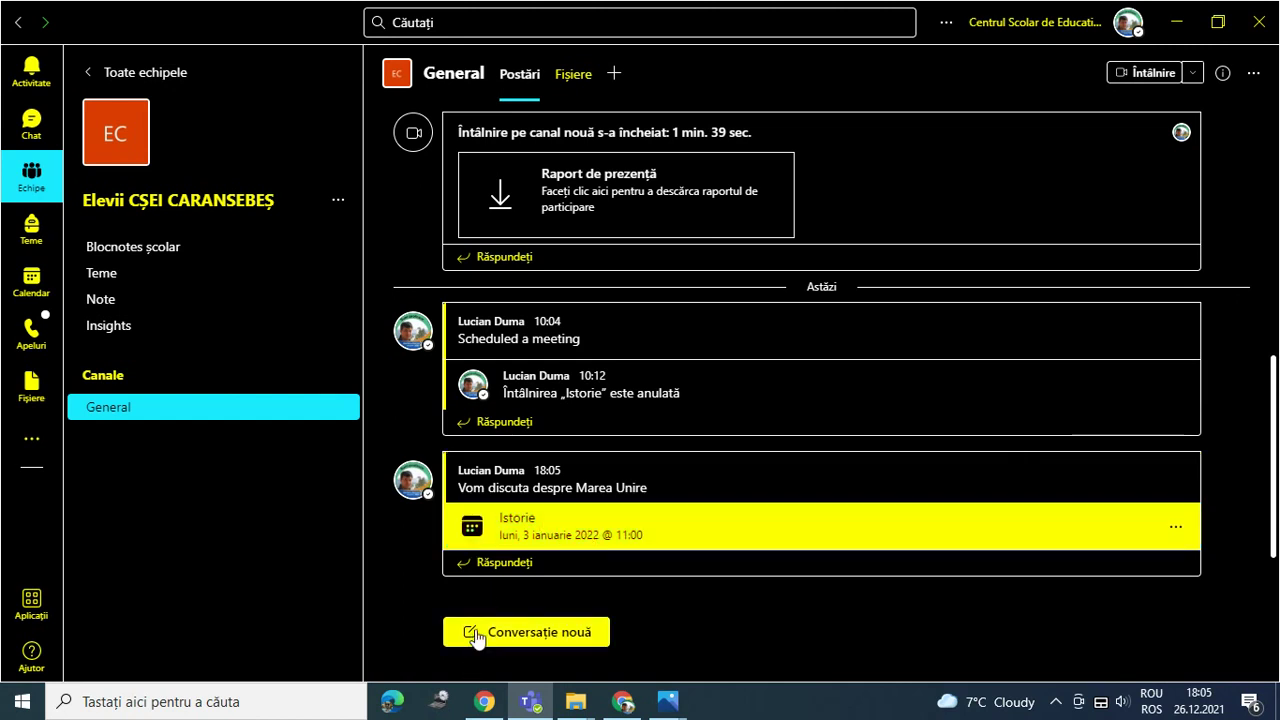
click(505, 566)
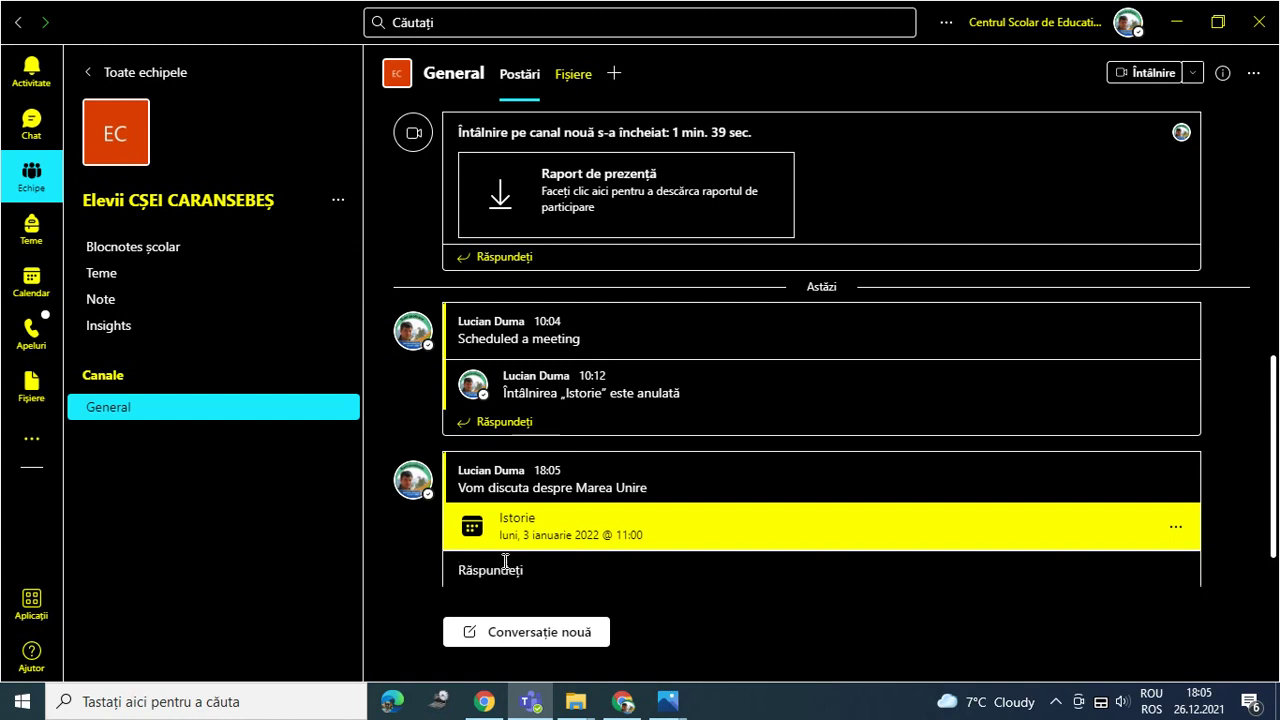
click(563, 521)
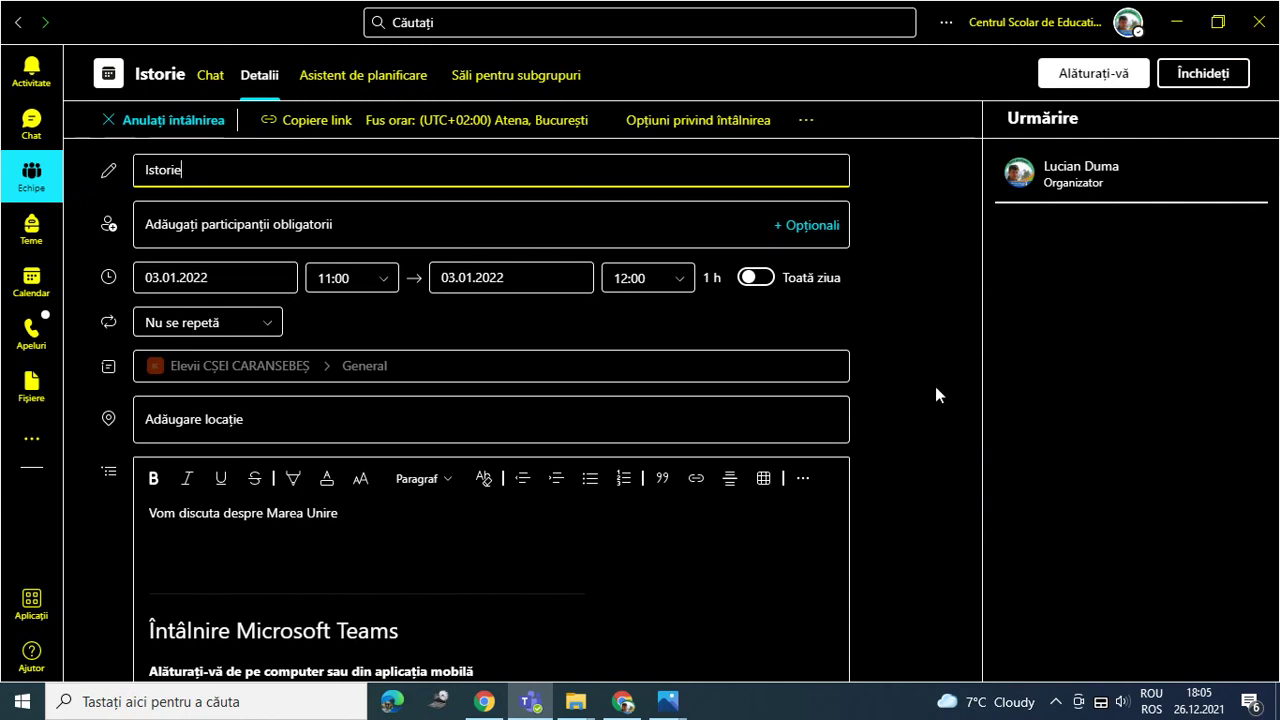
Review the Istorie meeting's details, including its join information and the available repeat options
scroll(900, 400, down, 2)
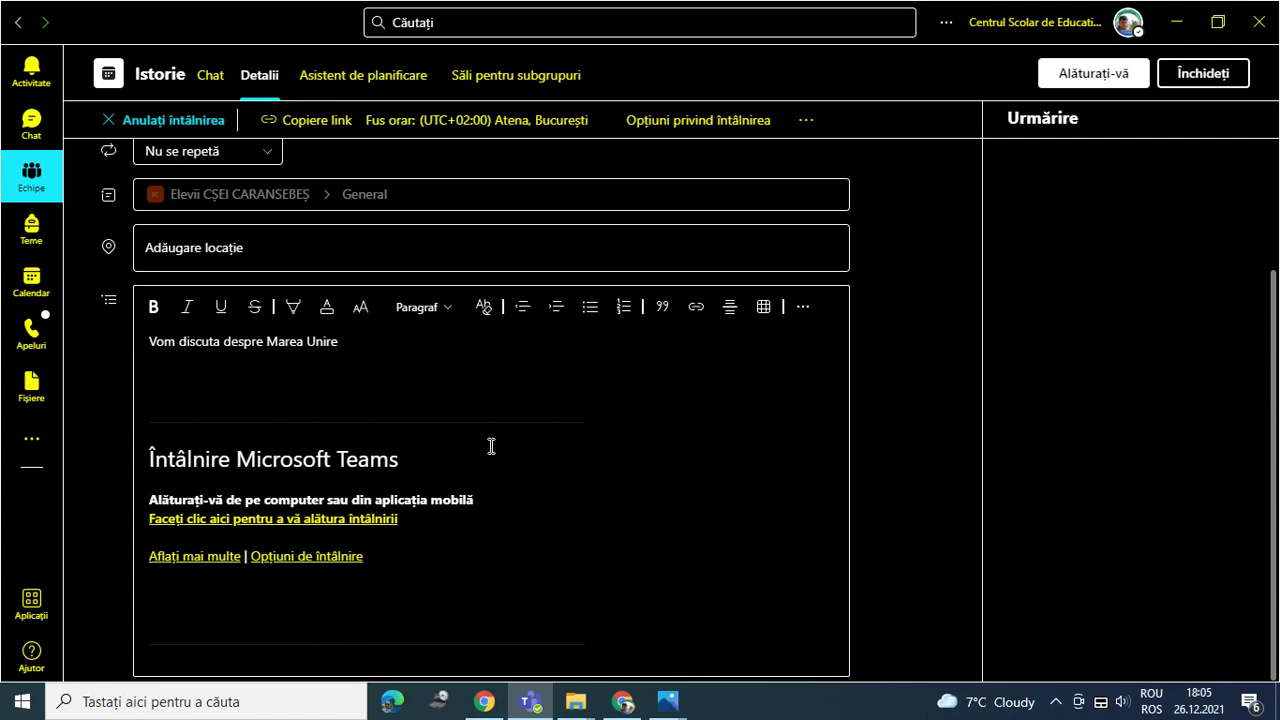
scroll(491, 446, up, 2)
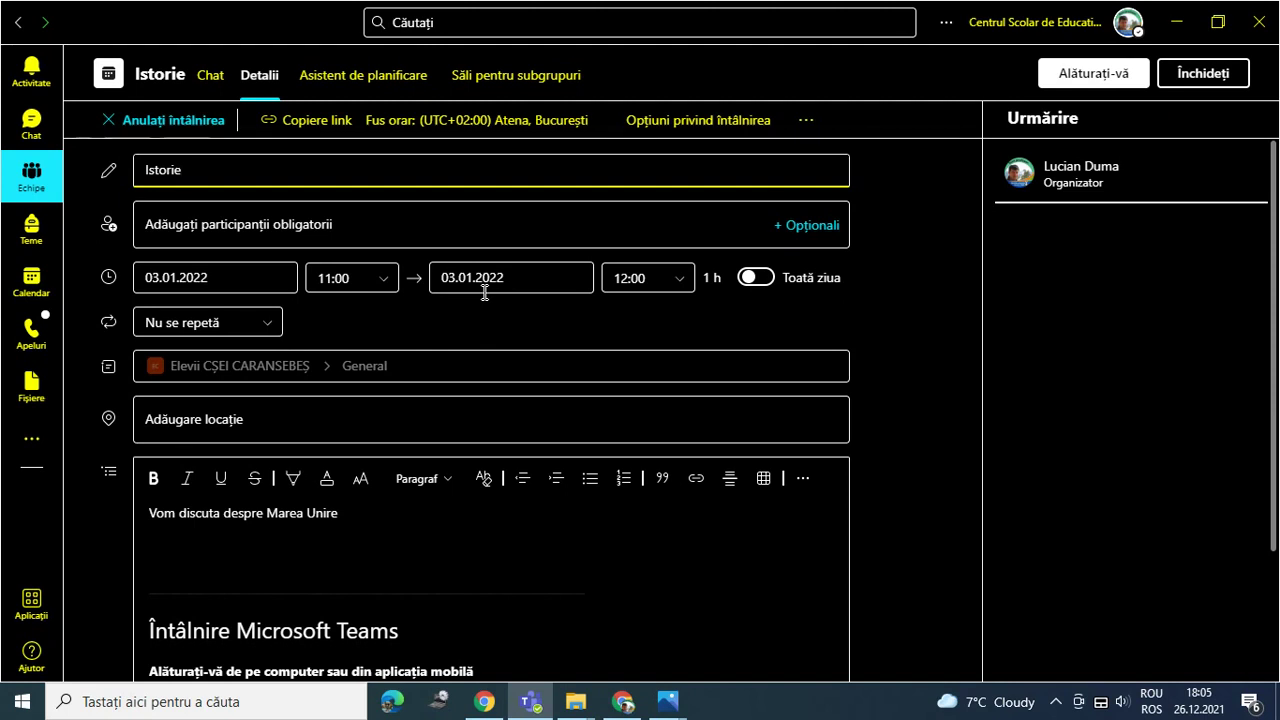
click(266, 328)
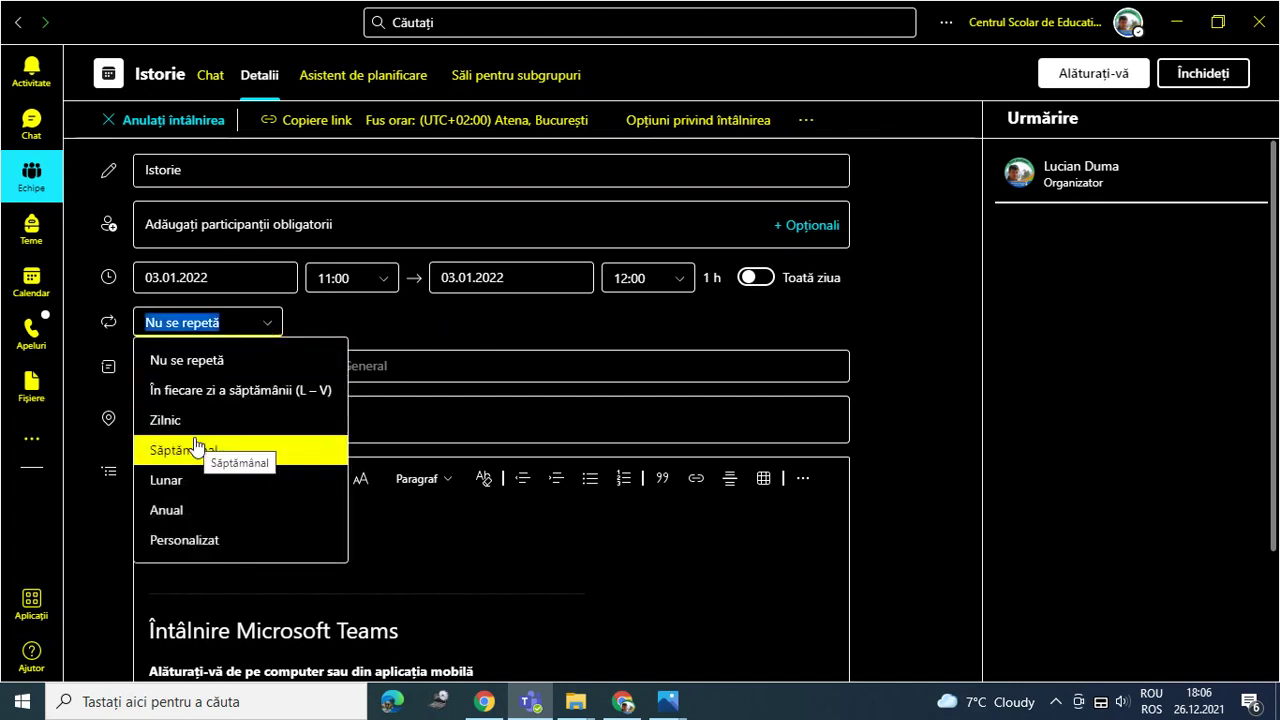
click(412, 318)
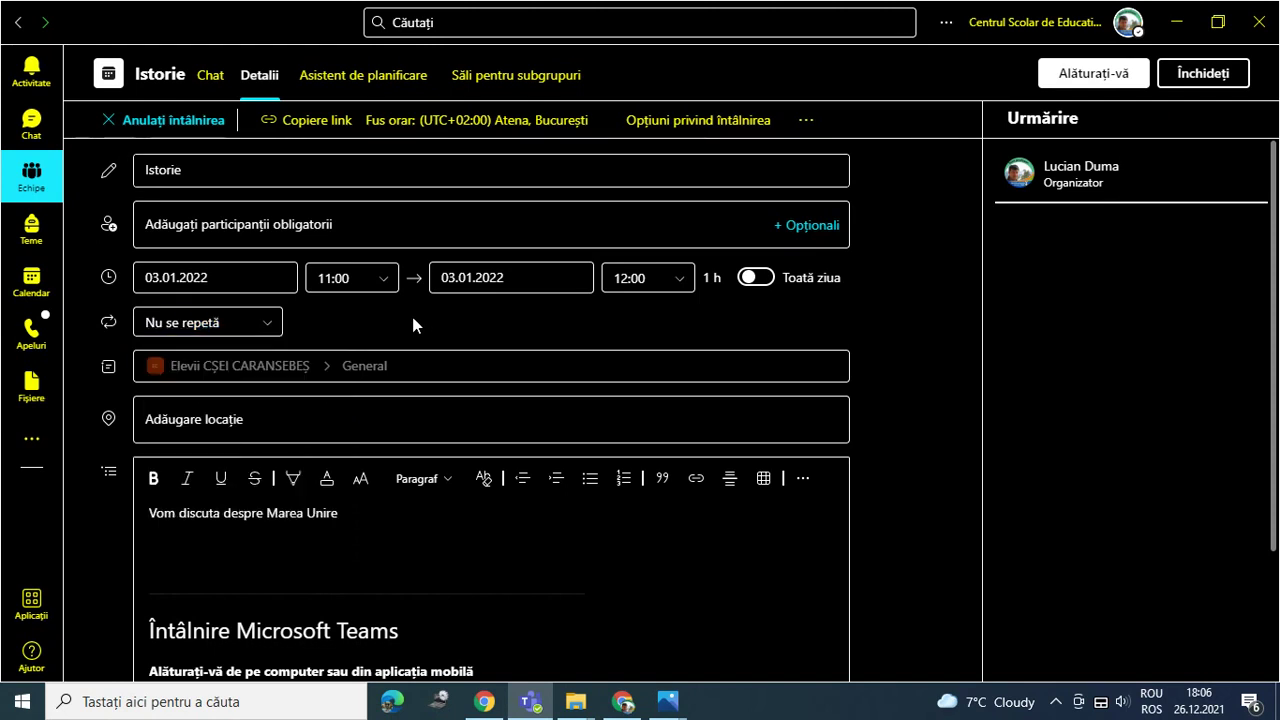